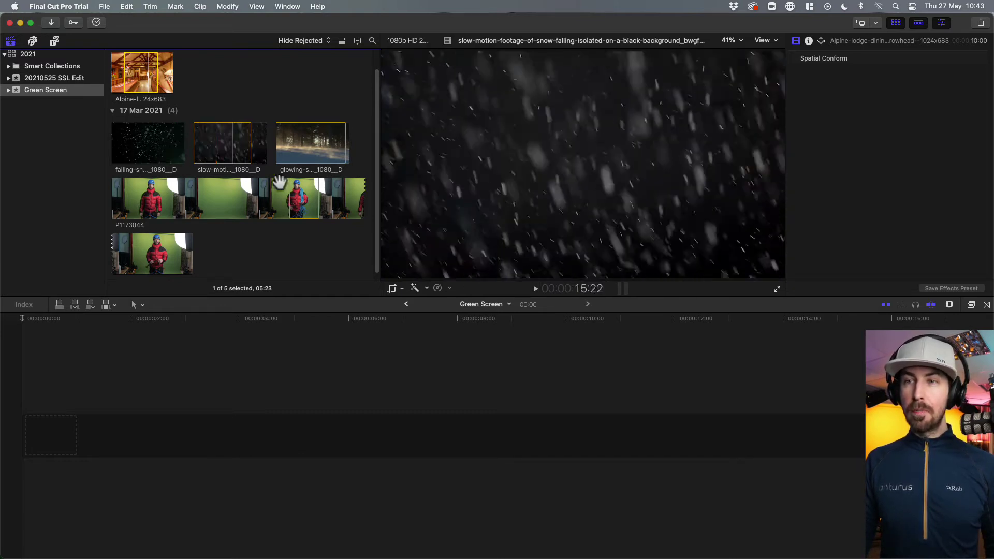
- Place the Alpine lodge image in the empty timeline with 1080p HD, 23.98p project settings and crop it to fill the frame
drag(147, 78, 24, 432)
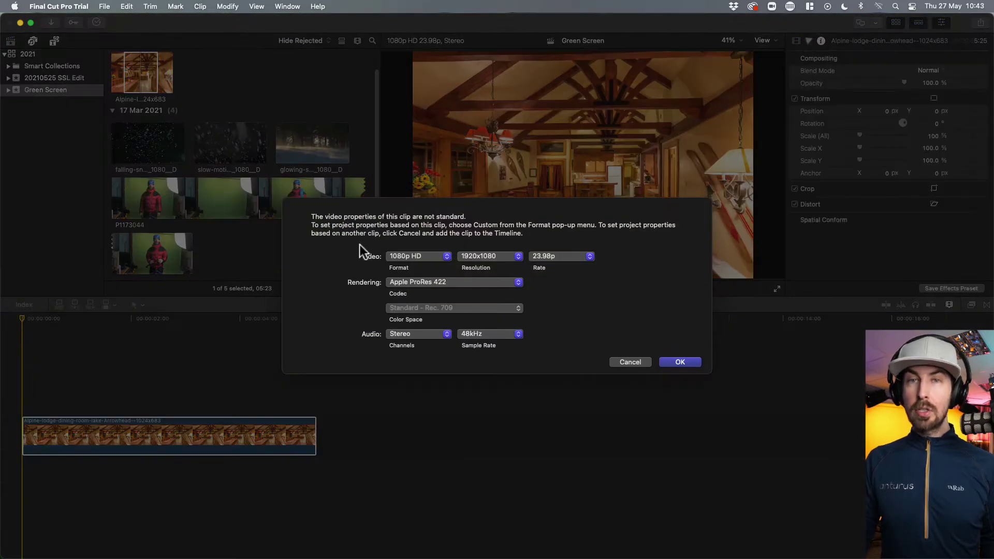
click(675, 362)
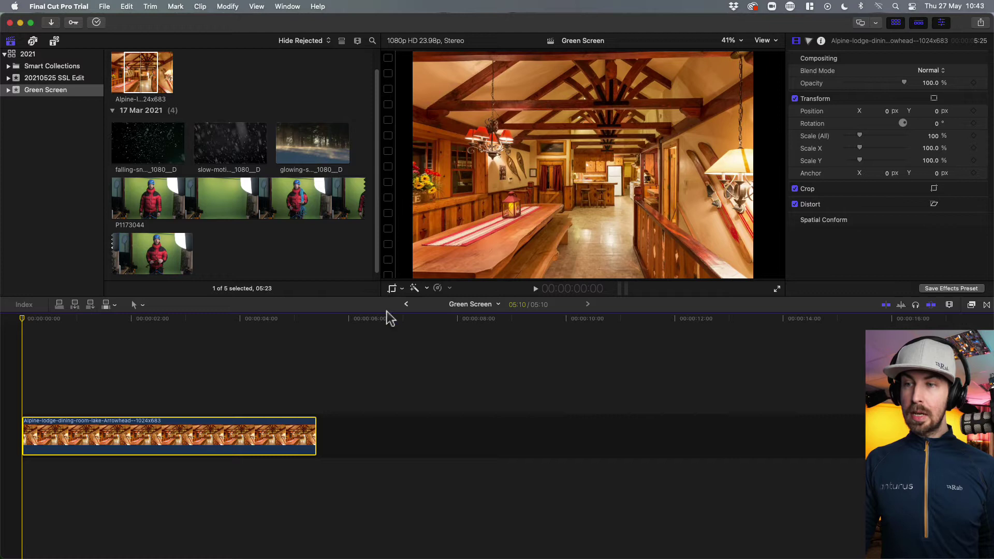
click(392, 288)
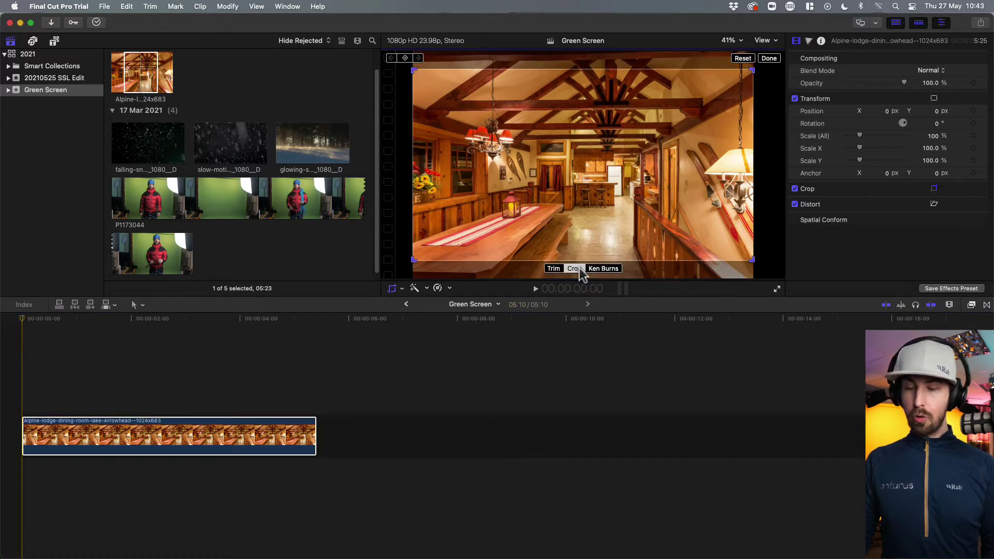
click(574, 268)
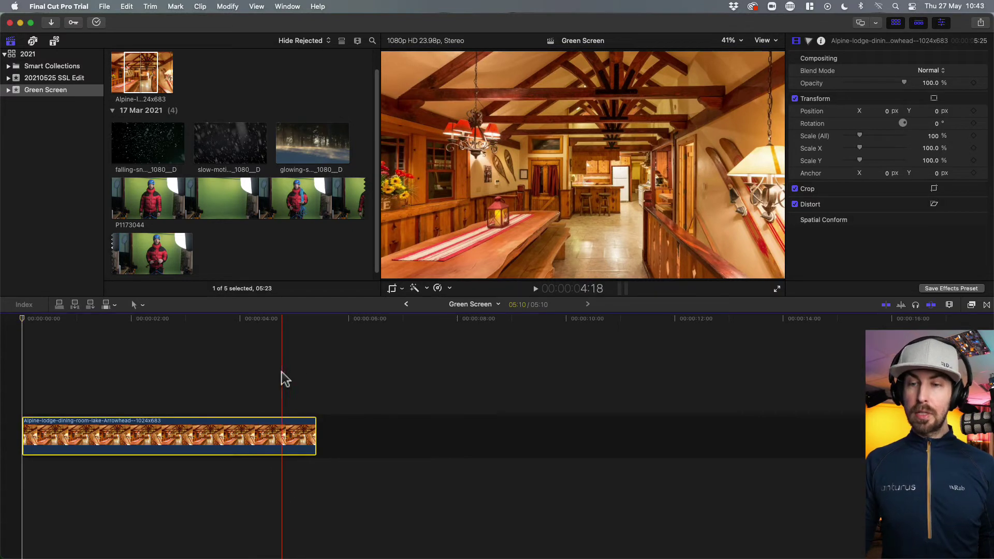
- Apply a Gaussian blur to the lodge clip and set its Amount to about 12
click(217, 442)
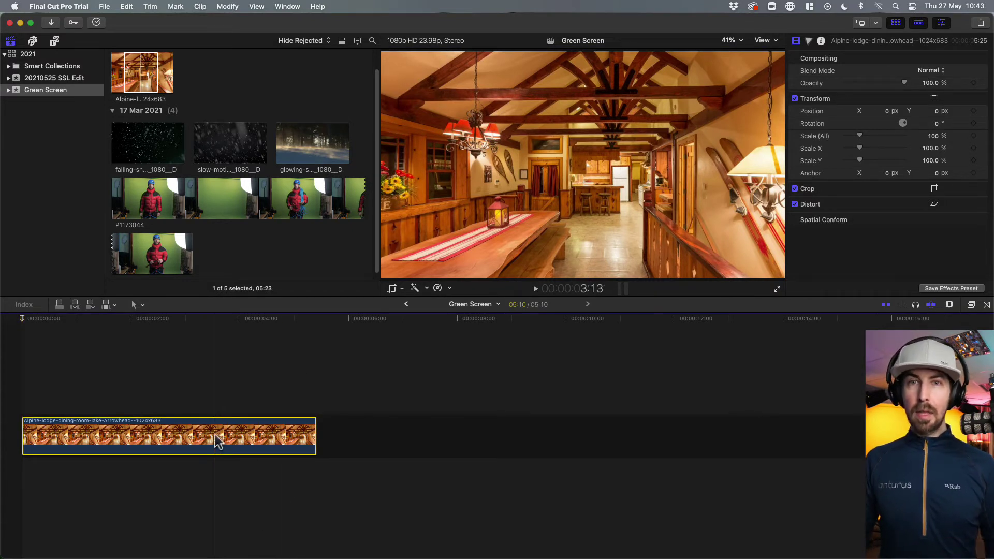
click(212, 440)
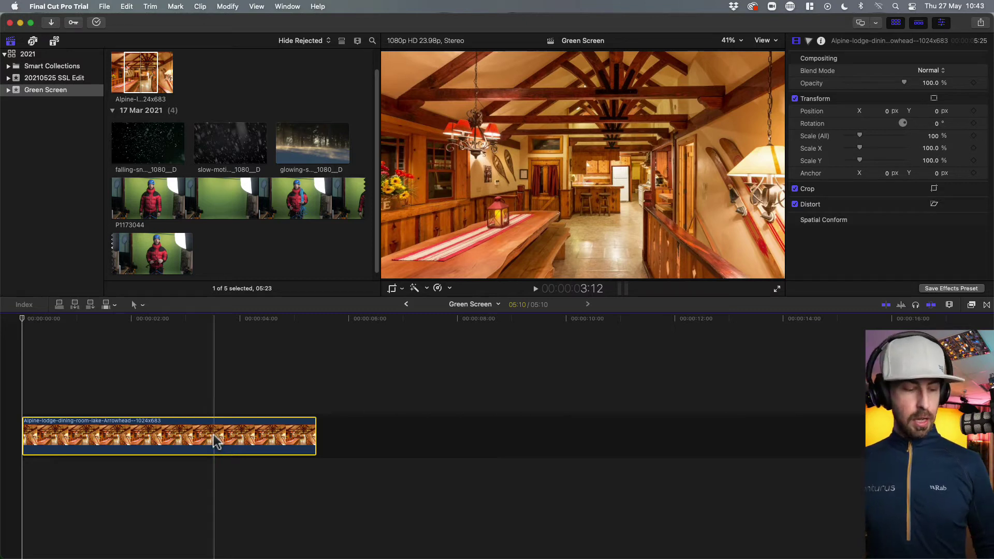
click(972, 306)
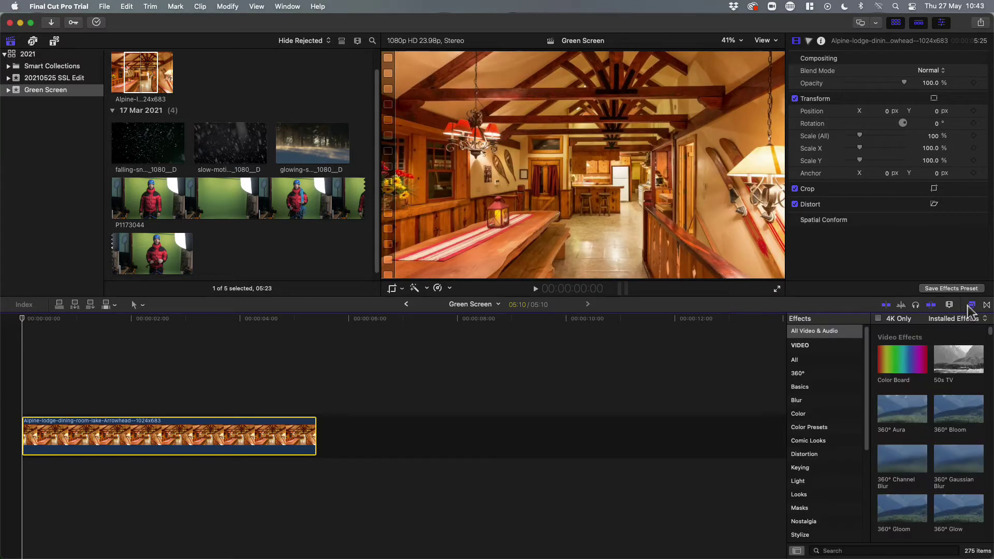
click(812, 401)
drag(891, 396, 202, 430)
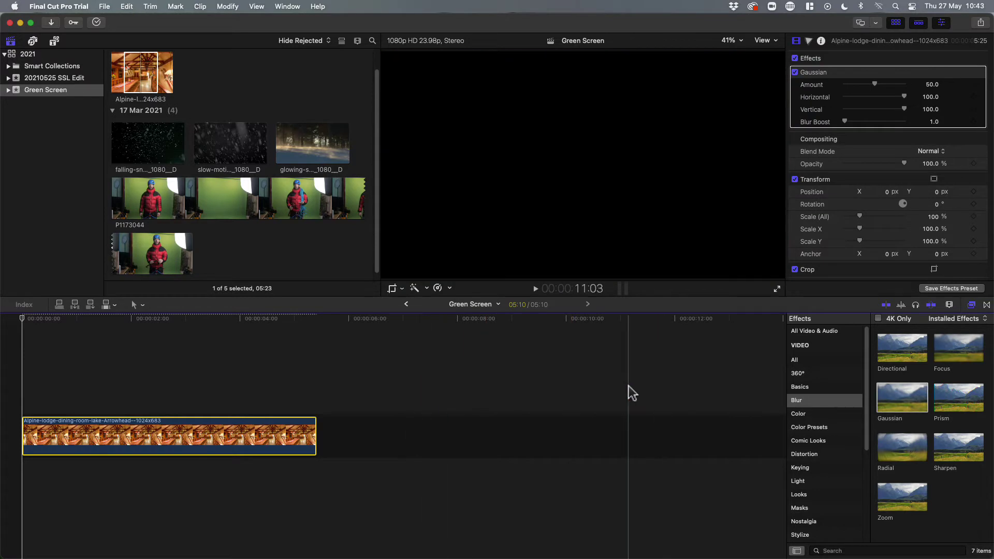
click(240, 366)
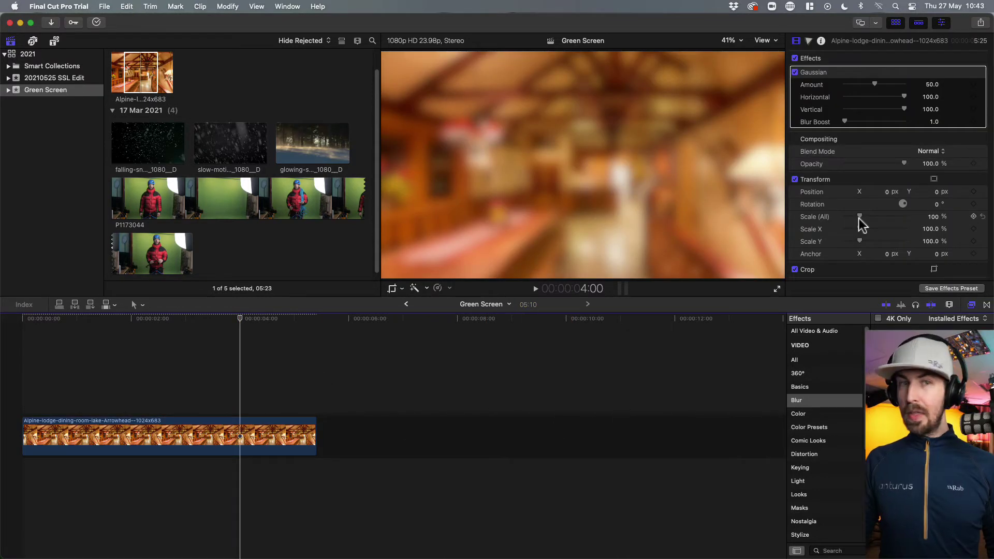
drag(870, 83, 852, 86)
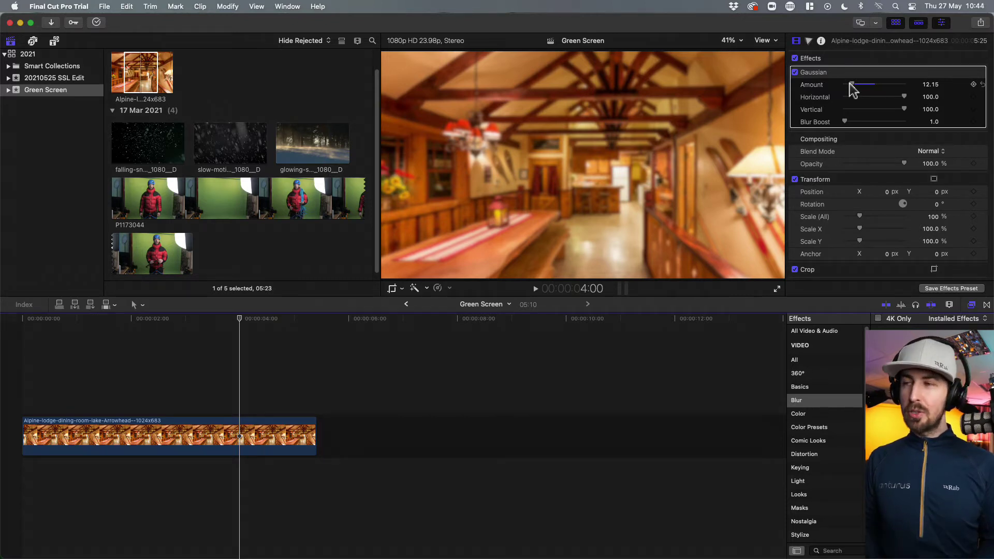
- Replace the lodge clip with the glowing-snow clip and stack the selected range of green-screen clip P1173044 above it at the start
click(189, 436)
key(BackSpace)
click(320, 144)
drag(320, 144, 31, 433)
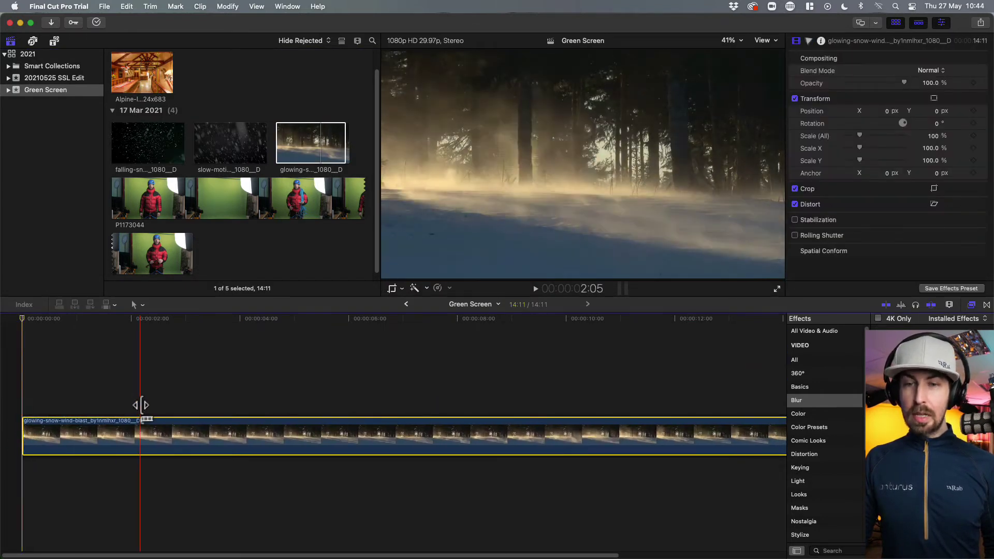
drag(290, 206, 18, 401)
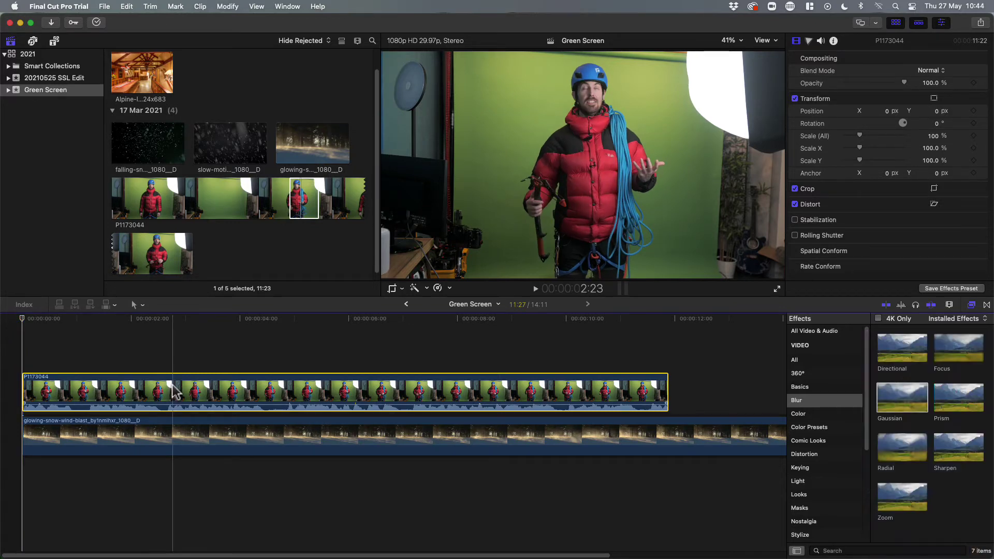
- Apply the Keyer effect to the P1173044 green-screen clip, keeping its Strength at 100%
click(841, 550)
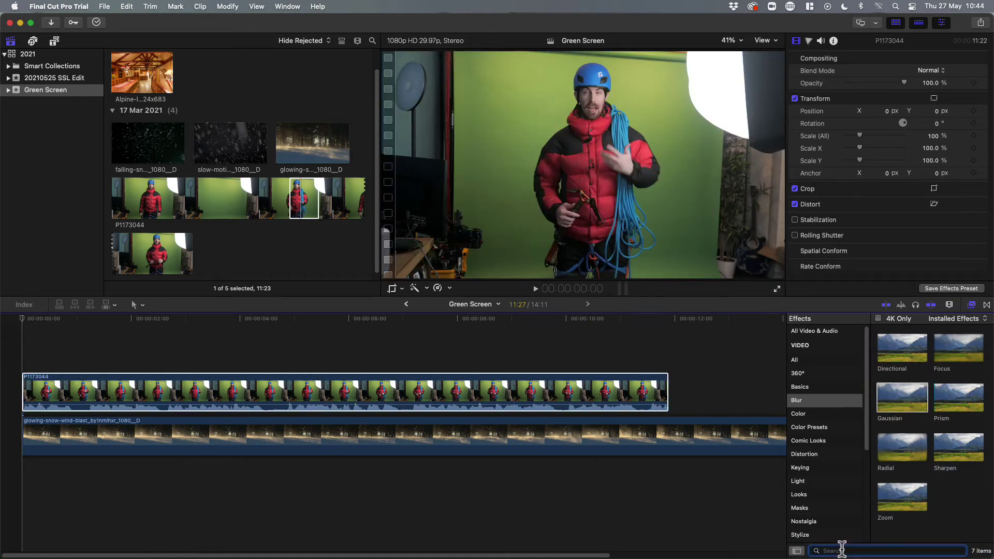
click(801, 468)
click(903, 361)
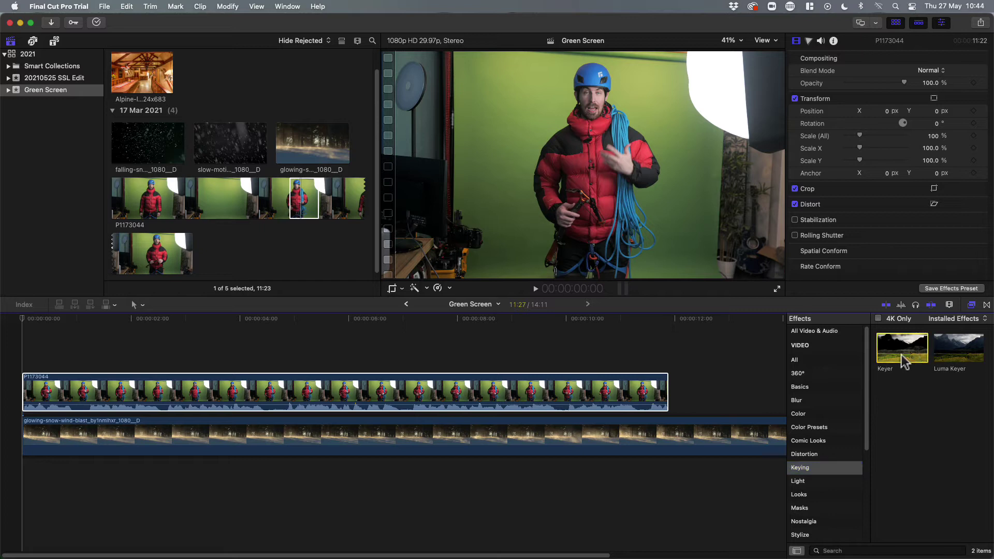
drag(904, 361, 309, 401)
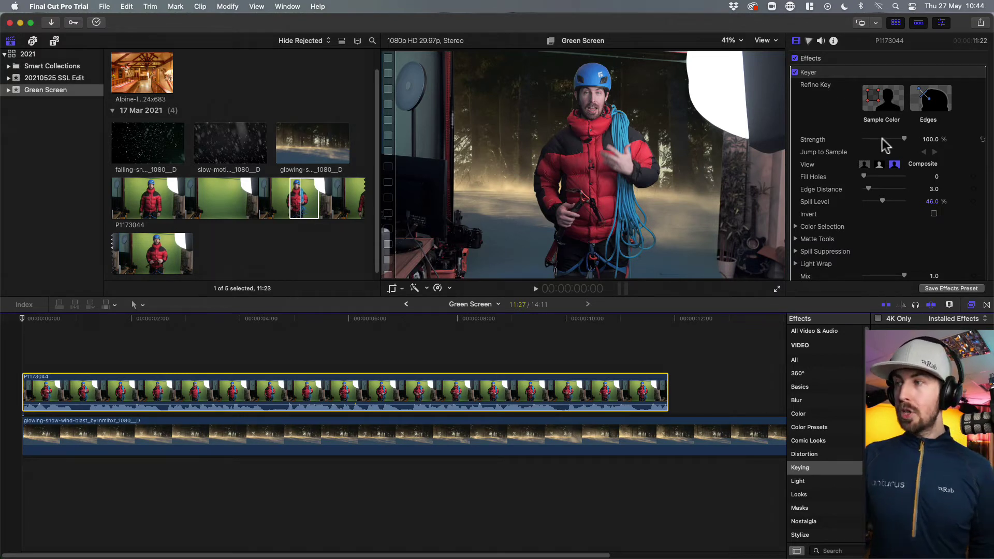
mouse_move(904, 140)
mouse_down()
mouse_move(872, 140)
mouse_move(907, 141)
mouse_up()
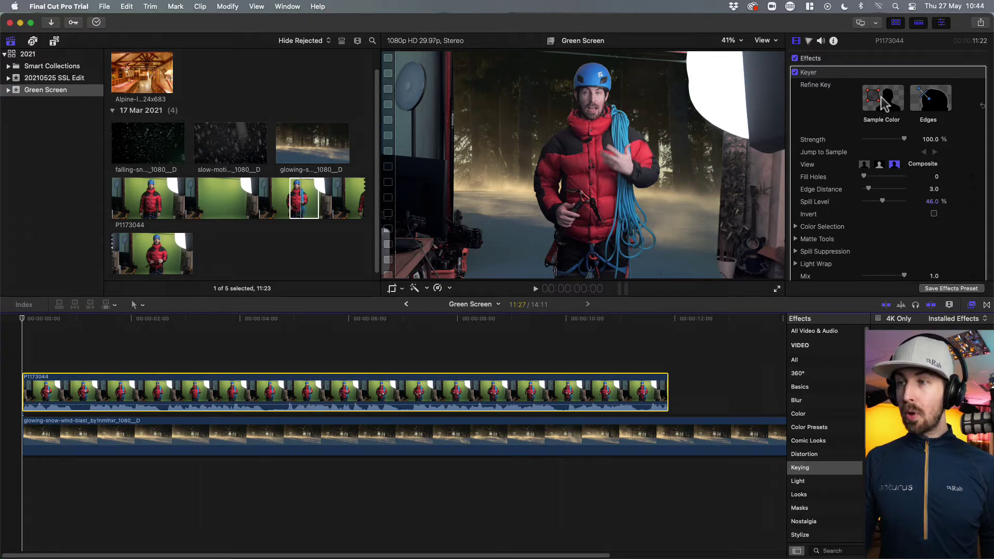
- Sample a tall strip of the green background beside the climber in the Keyer's Matte view, and return to Composite view
click(879, 165)
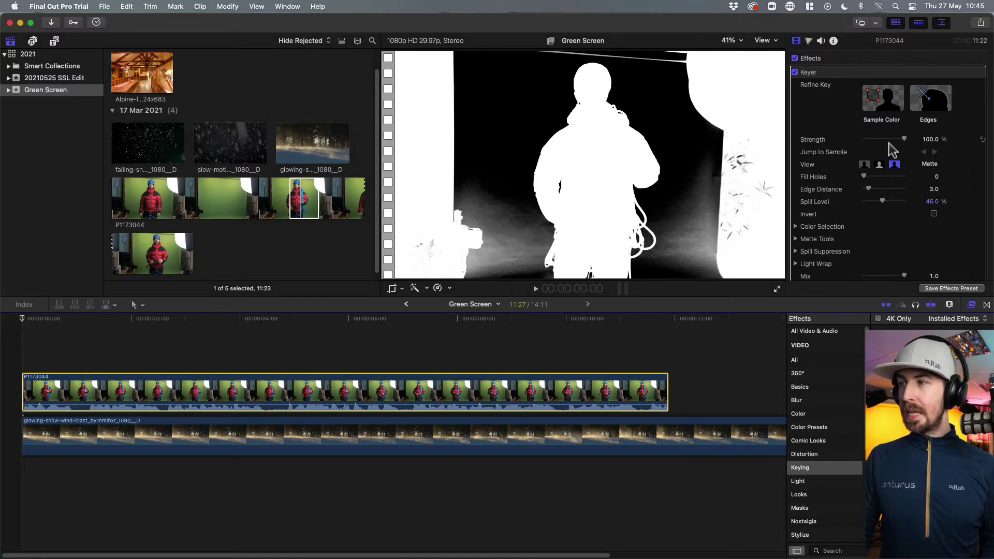
click(886, 103)
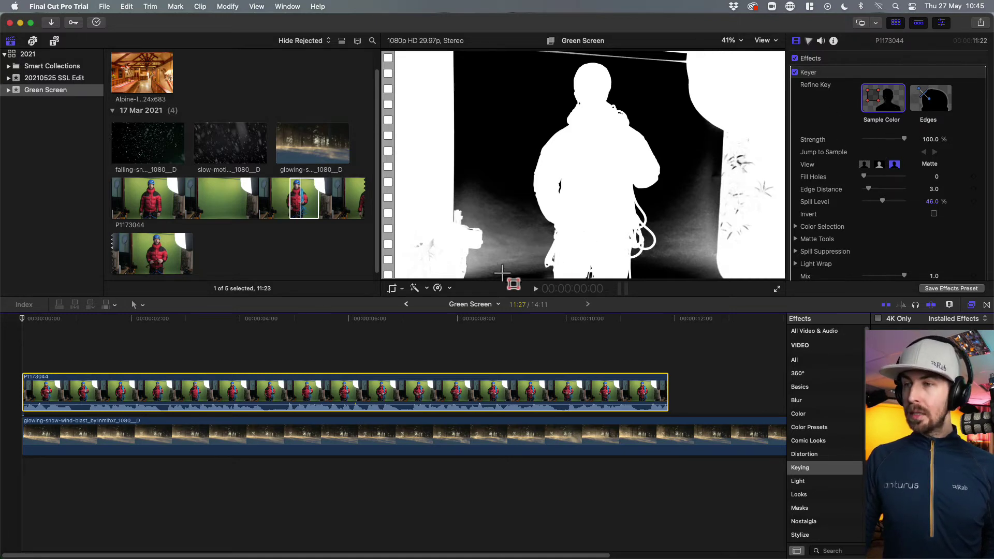
drag(512, 270, 495, 55)
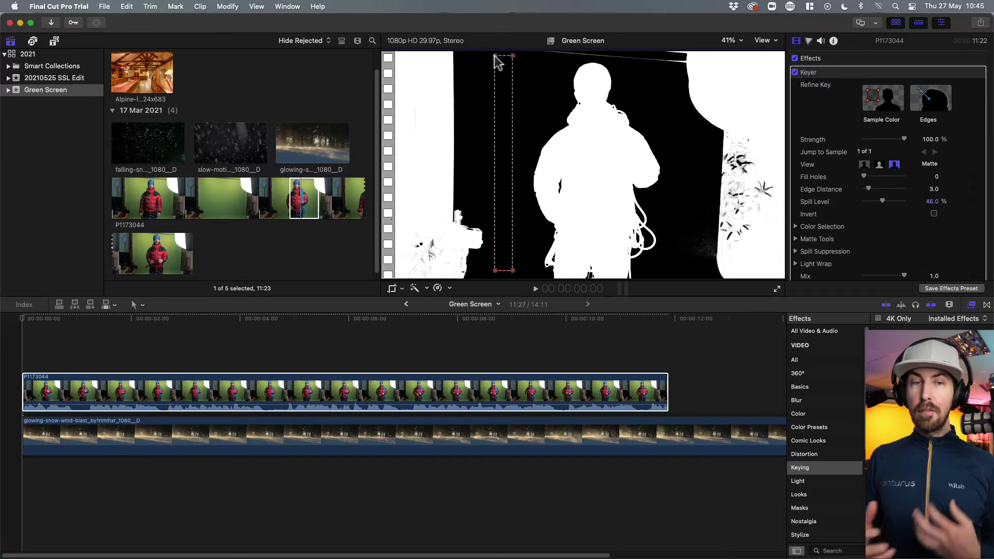
click(864, 164)
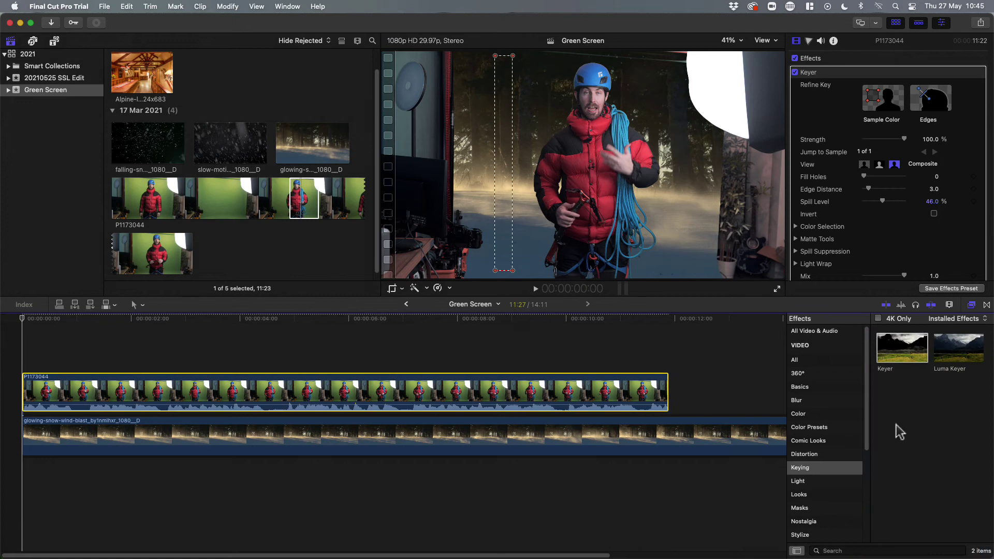
- Search all effects for "mask" and apply Draw Mask to the P1173044 clip
click(862, 551)
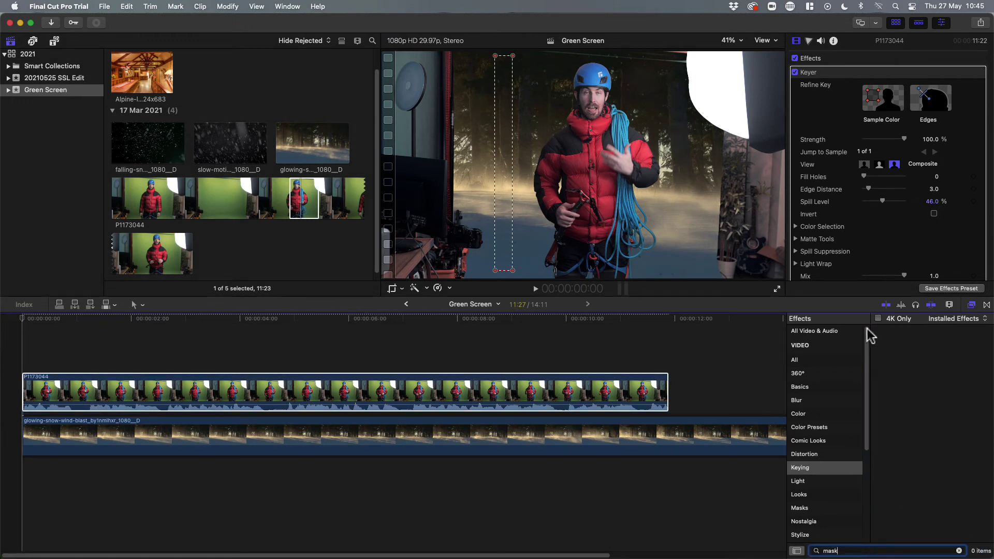
click(829, 332)
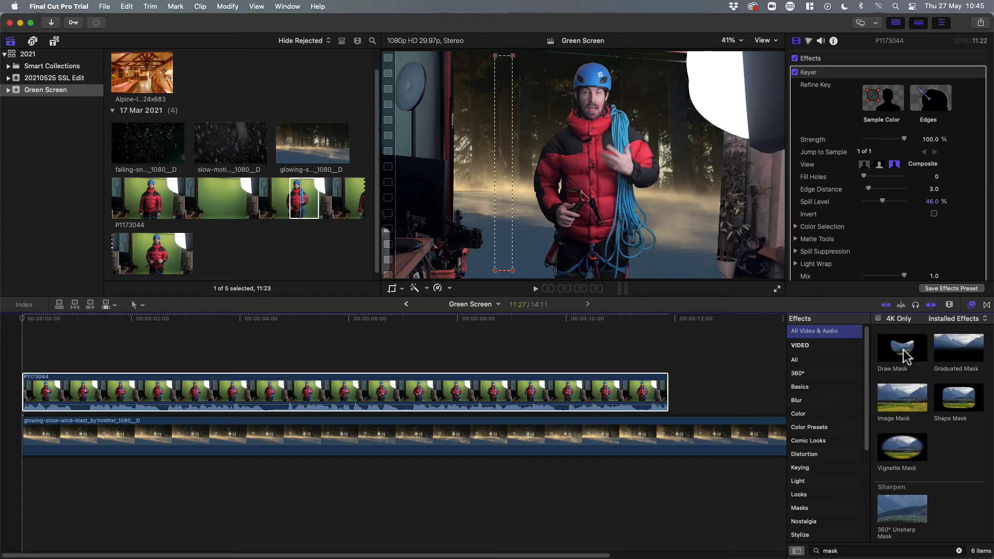
mouse_move(905, 356)
mouse_down()
mouse_move(850, 349)
mouse_move(512, 362)
mouse_move(518, 388)
mouse_up()
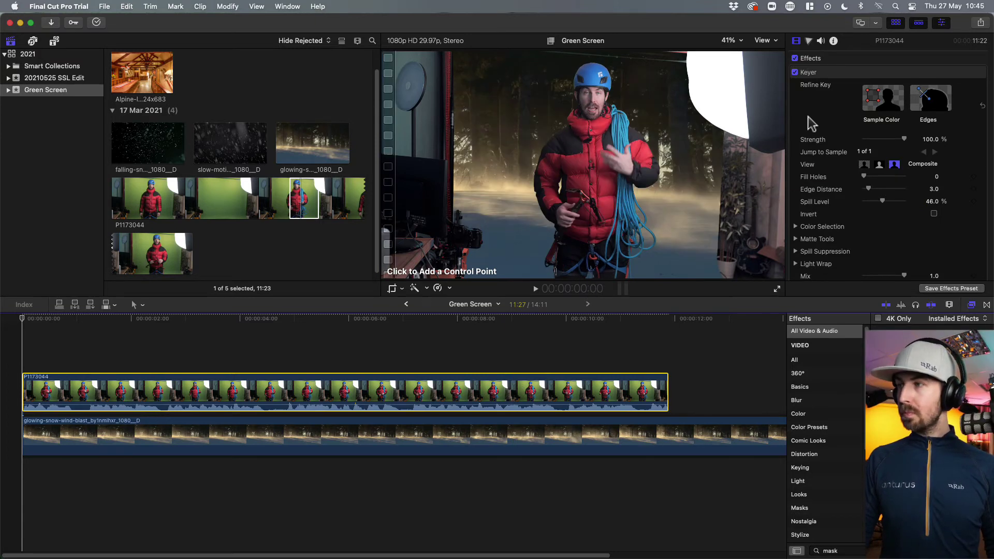
scroll(812, 123, down, 5)
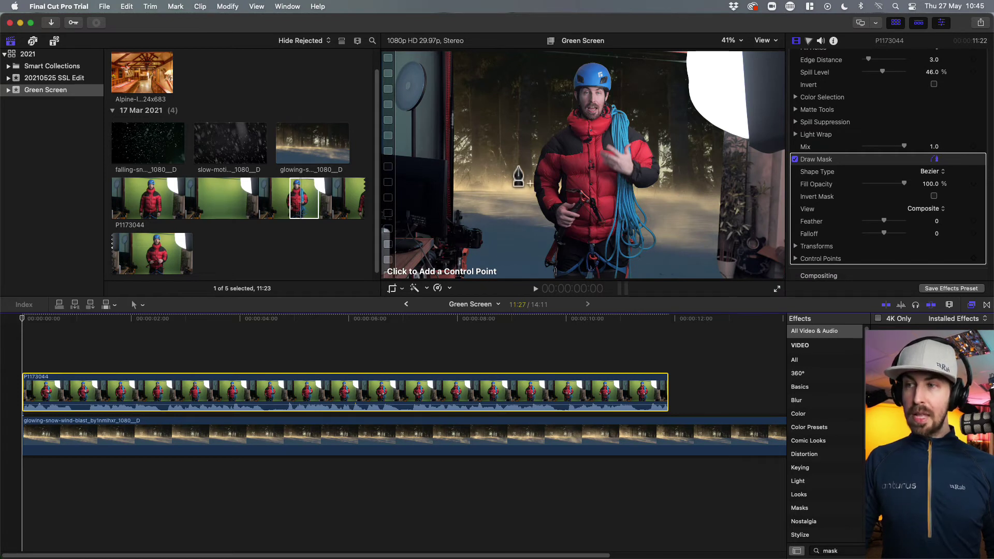
- Draw a closed mask around the climber that excludes the studio light and equipment on both sides of the green screen
click(479, 279)
click(497, 211)
click(488, 114)
click(492, 63)
click(571, 57)
click(613, 61)
click(665, 66)
click(678, 86)
click(699, 156)
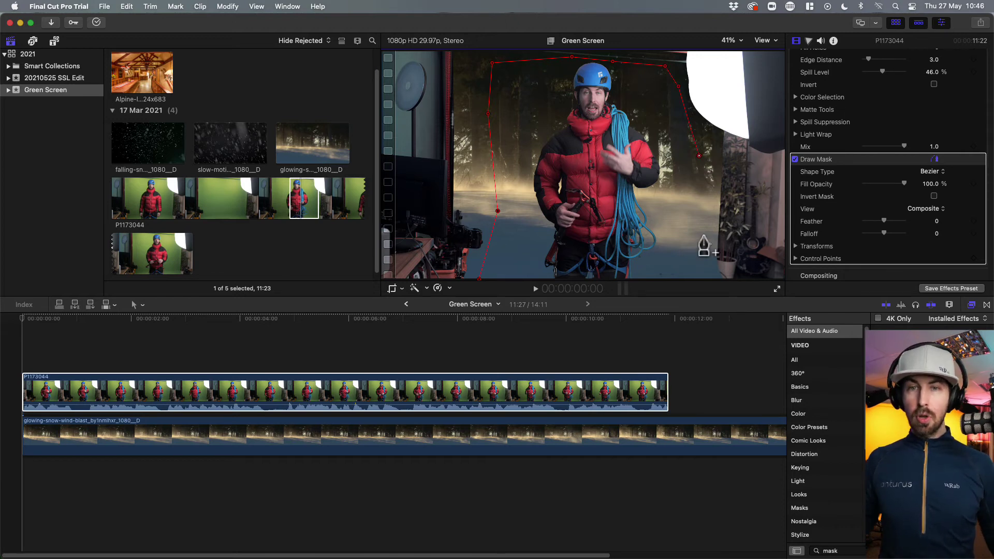
click(707, 266)
click(704, 278)
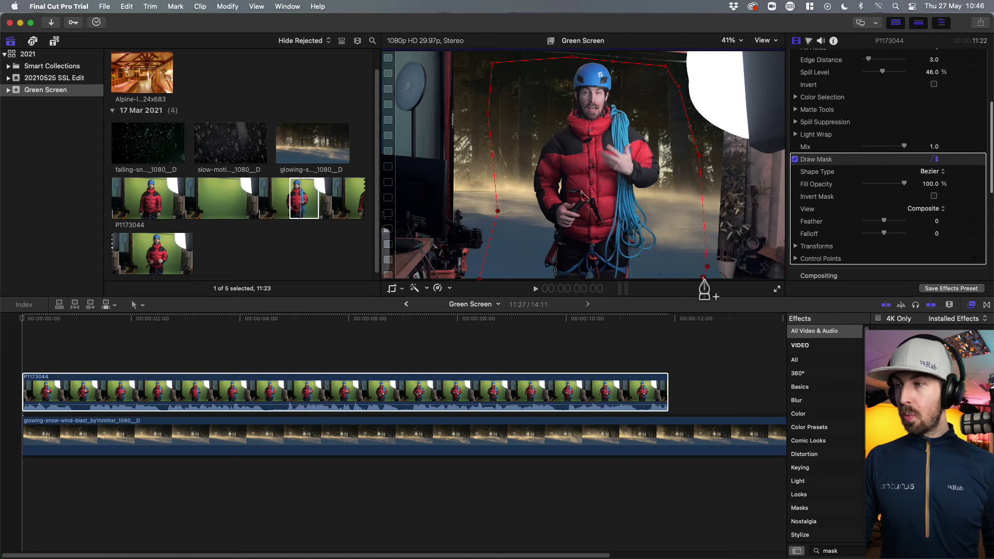
click(480, 280)
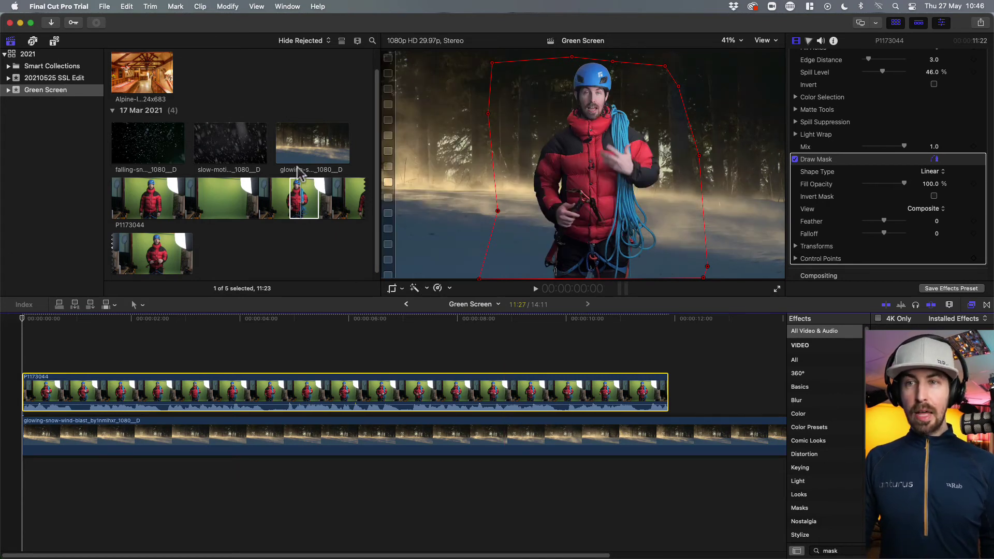
- Stack the slow-motion falling-snow clip above the green-screen clip at the timeline start and set its blend mode to Screen
click(221, 151)
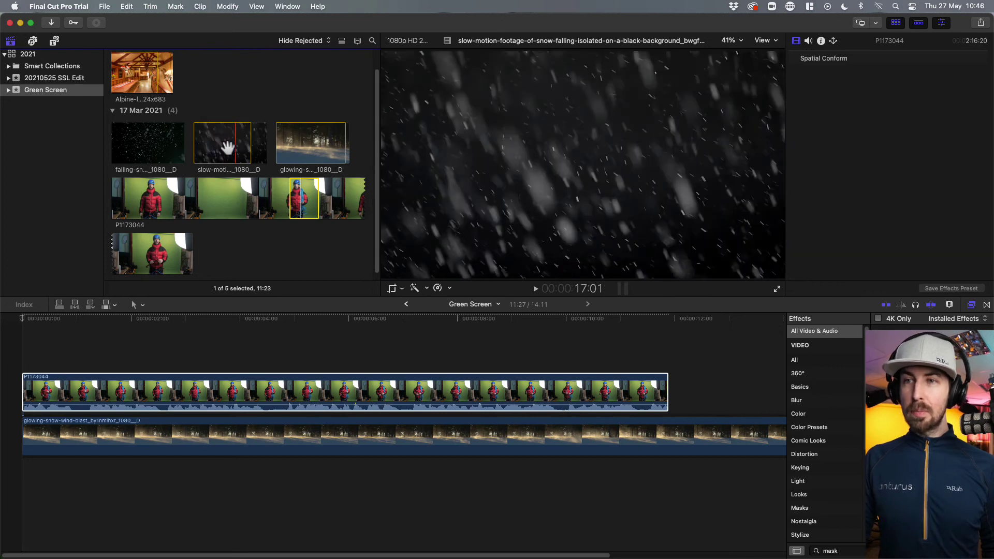
drag(222, 147, 26, 349)
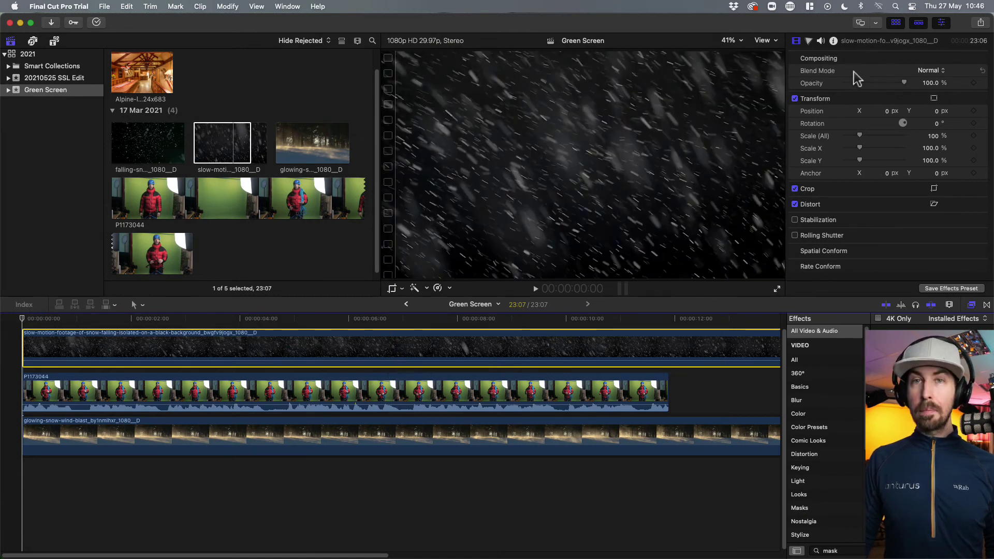
click(930, 70)
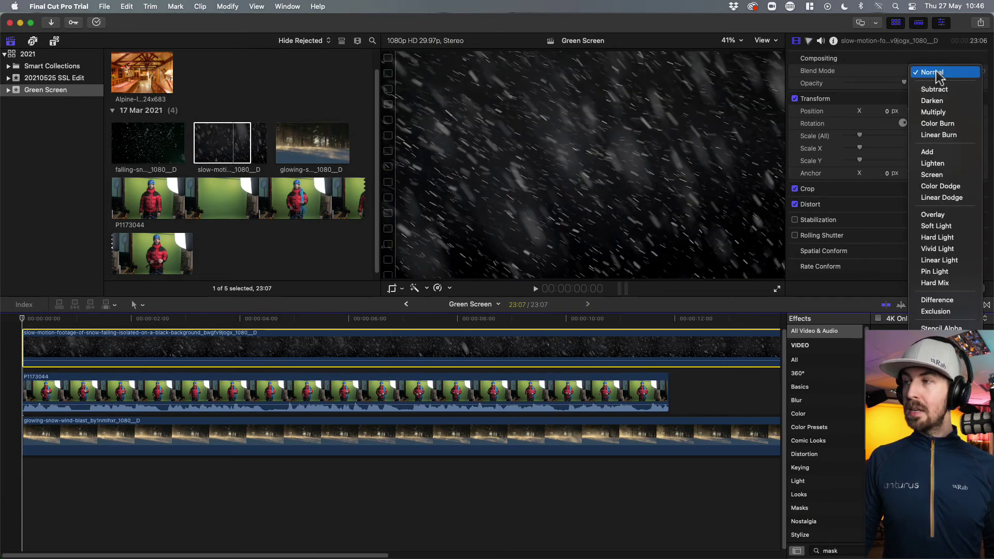
click(948, 175)
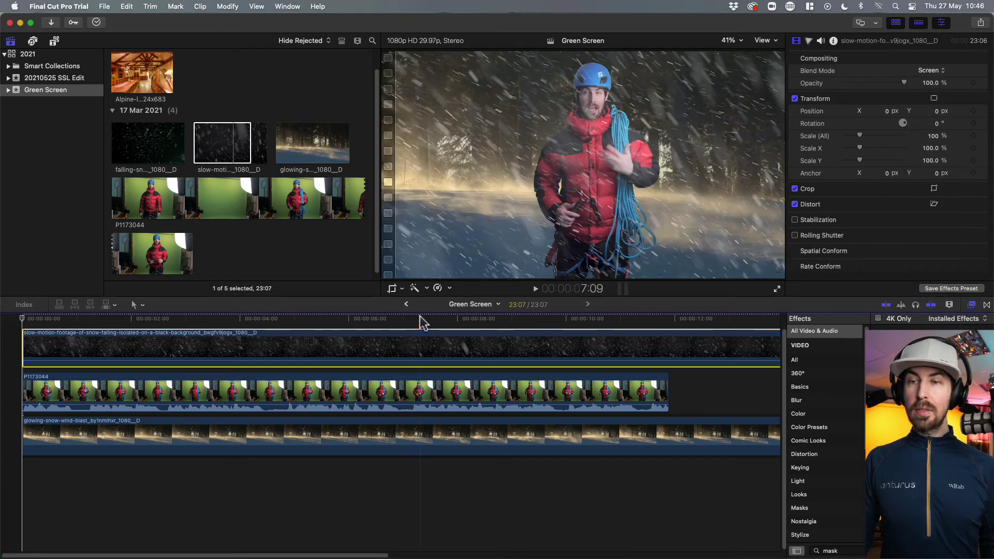